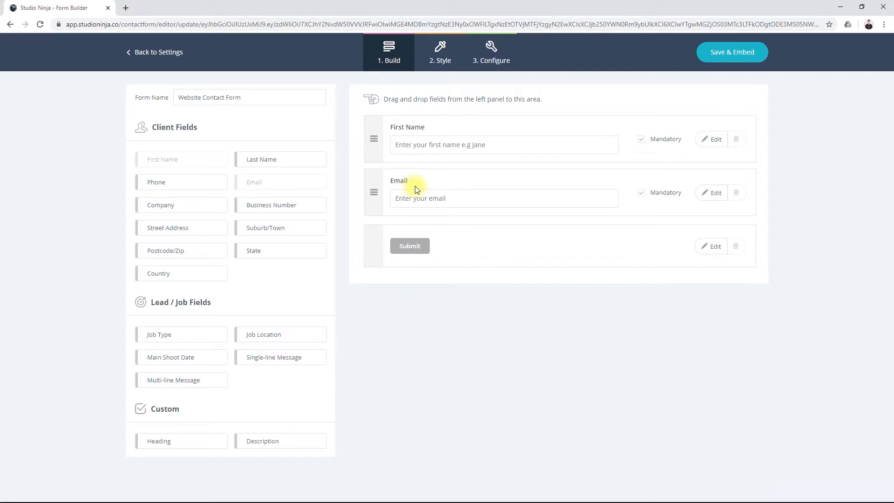
Step: Add a heading above the First Name field and set its text to "Get in touch!"
left_click_drag(202, 439, 502, 129)
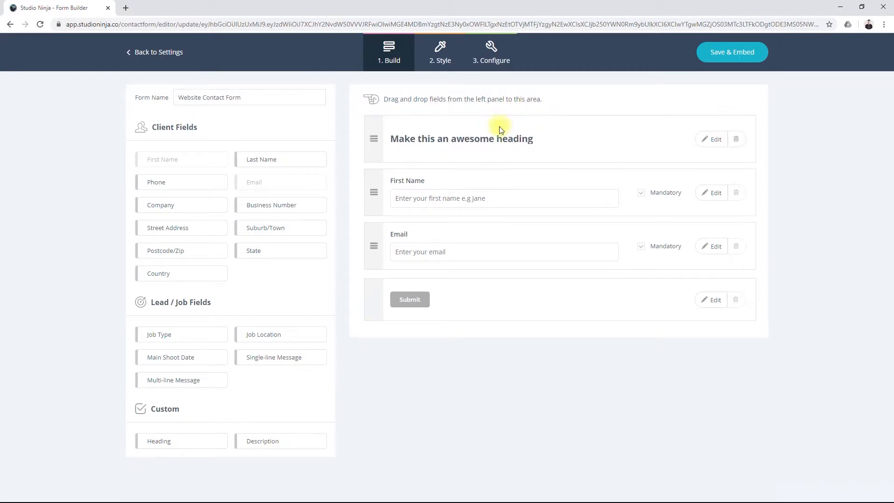
left_click(713, 139)
left_click_drag(465, 249, 358, 248)
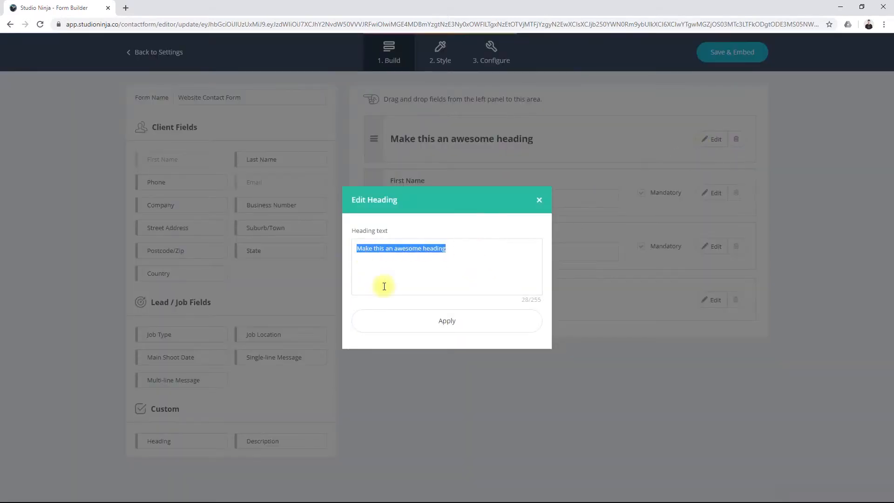
type("Get in touch!")
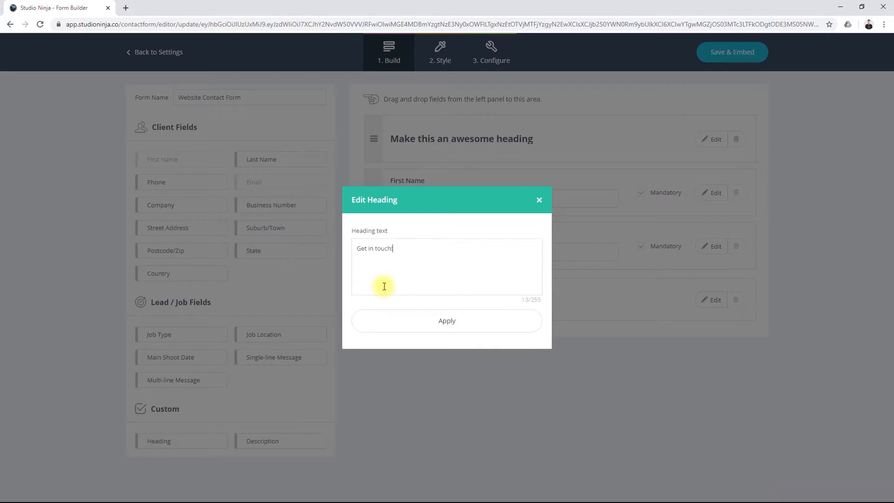
left_click(450, 321)
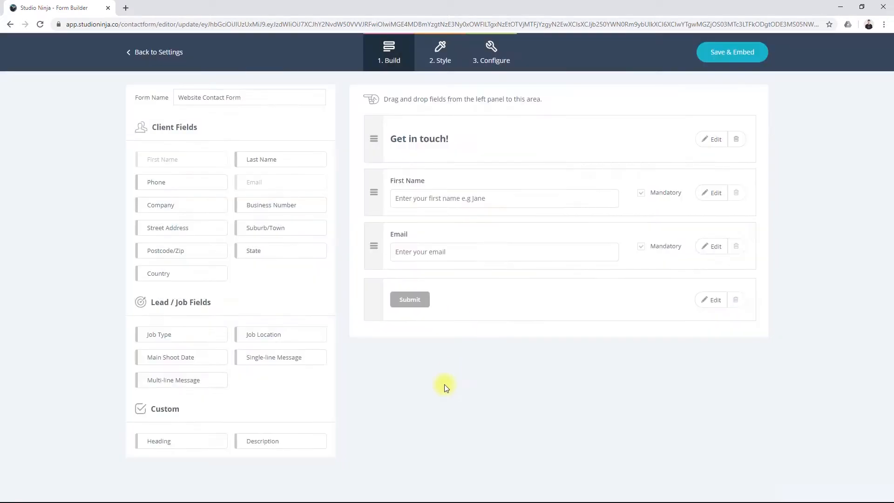
Step: Add a description below the heading reading "Hey guys, please complete my contact form and I'll get back in touch with you as soon as possible :-)"
left_click_drag(259, 445, 470, 182)
left_click(711, 191)
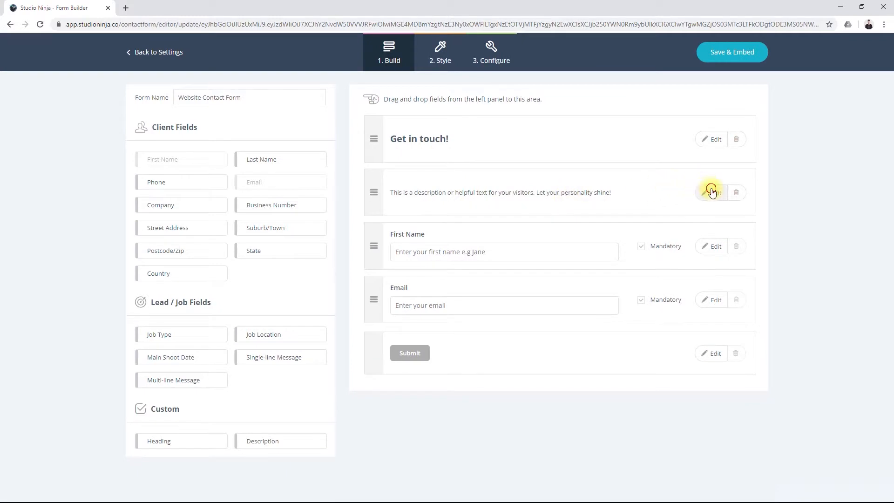
triple_click(445, 262)
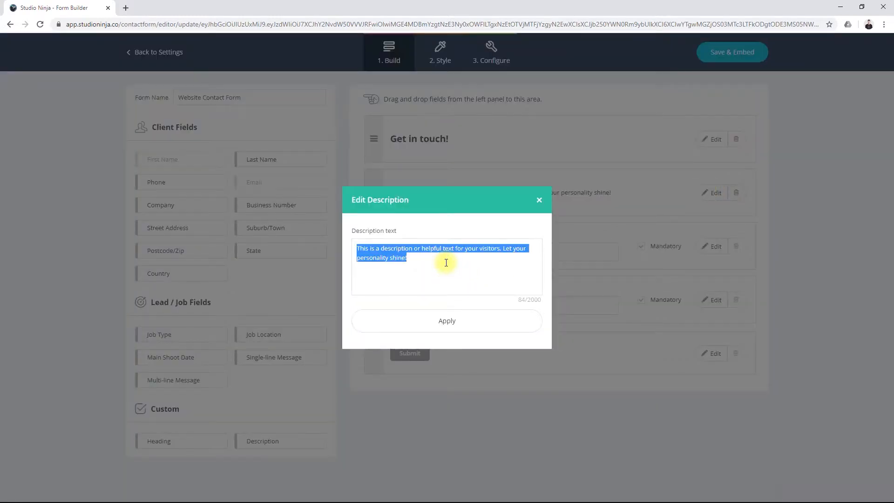
type("Hey guys, p")
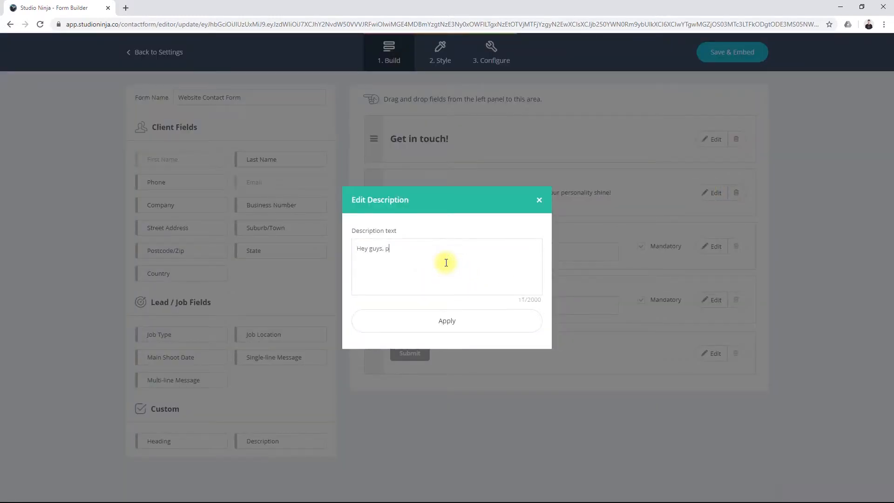
type("lease complete my contact form and I'll get ba")
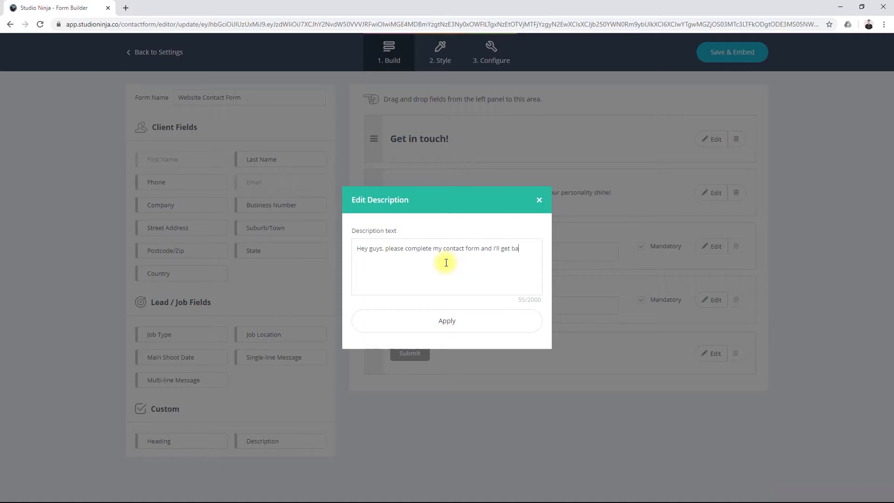
type("ck in touch with you as soon as possible :-)")
left_click(447, 320)
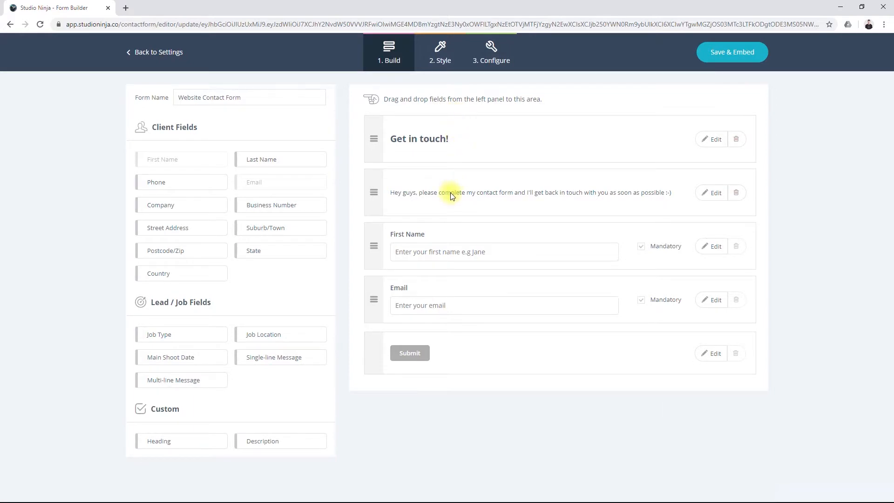
Step: Add a Last Name field beside First Name and a Phone field beside Email
left_click_drag(285, 158, 732, 253)
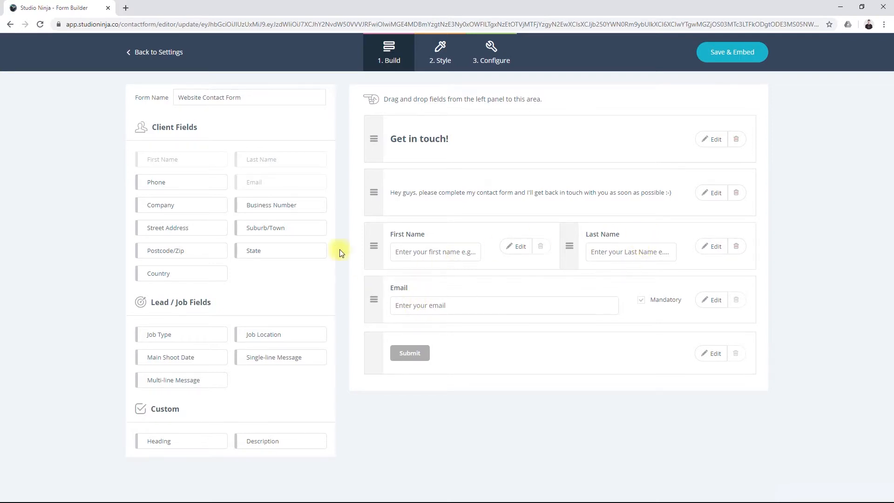
left_click_drag(165, 182, 719, 300)
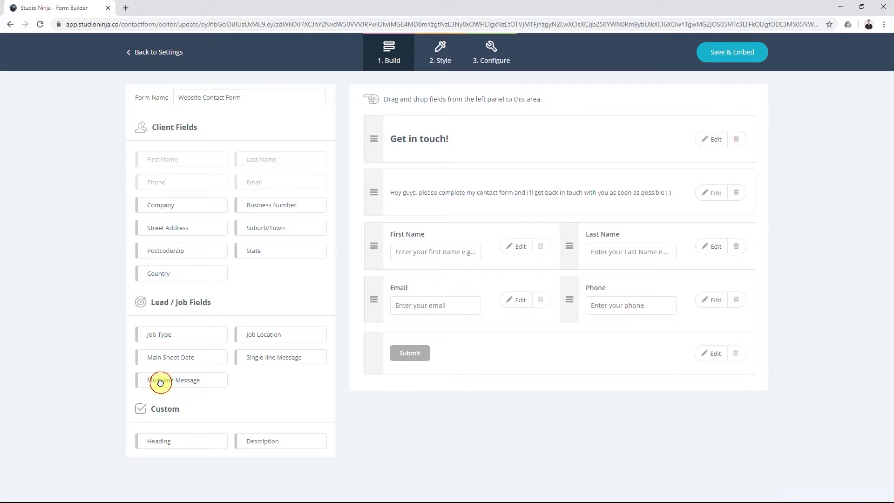
Step: Add a multi-line message field above the Submit button, labelled "Please let me know more about your special day"
left_click_drag(160, 380, 511, 347)
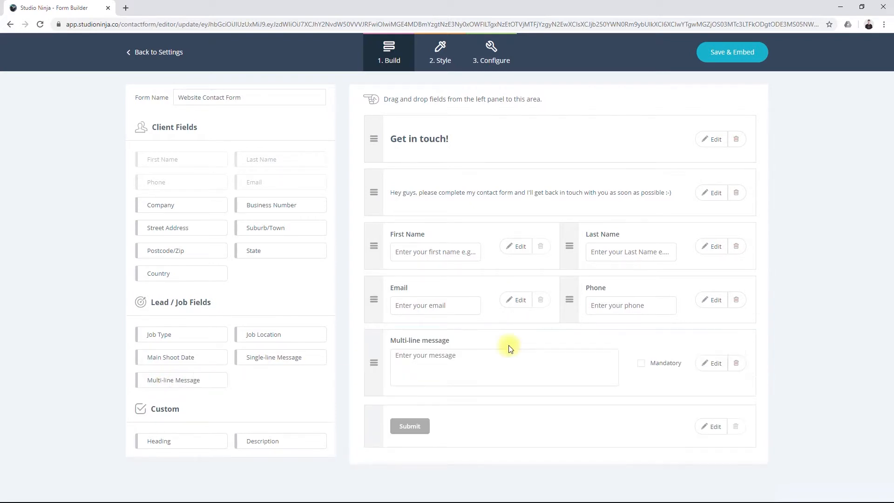
left_click(713, 364)
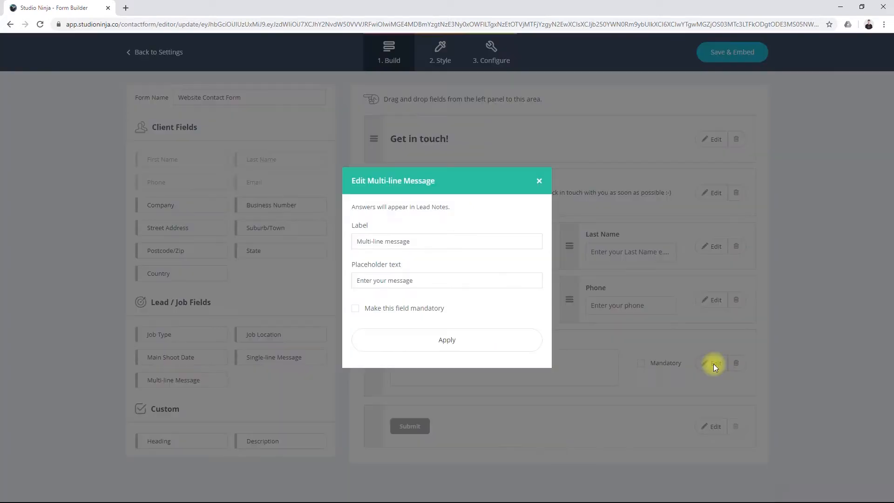
left_click_drag(440, 280, 347, 285)
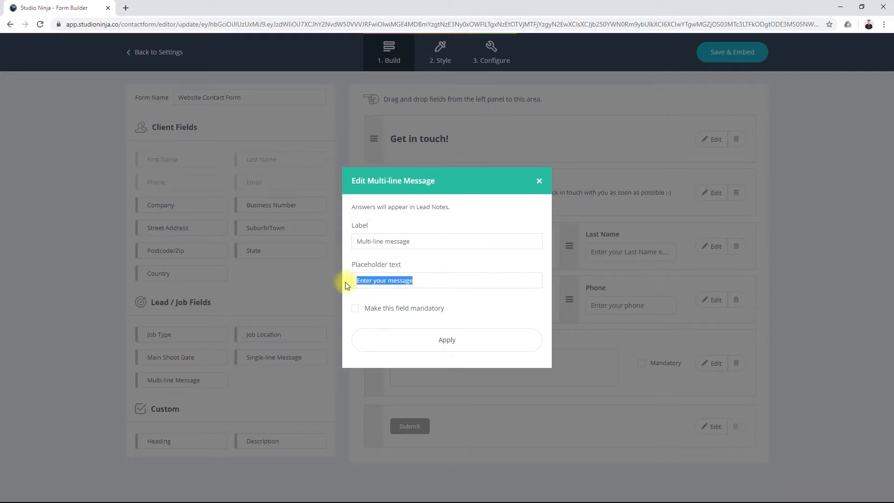
left_click(427, 241)
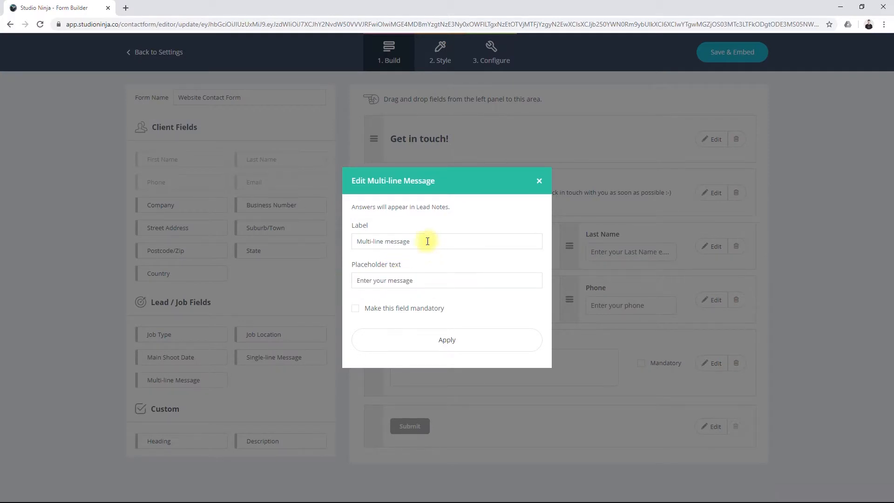
triple_click(428, 241)
type("Please let me know more about your special day")
left_click(428, 339)
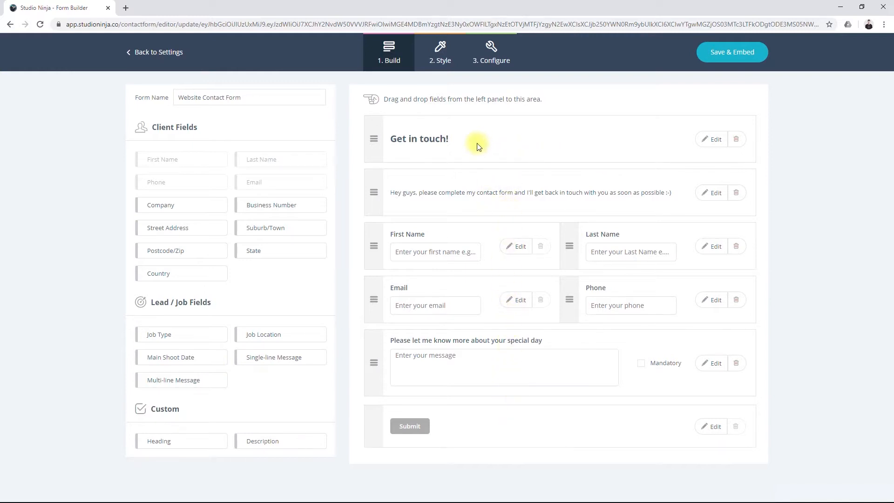
Step: Open the form's style settings and set the text size to Normal
left_click(437, 58)
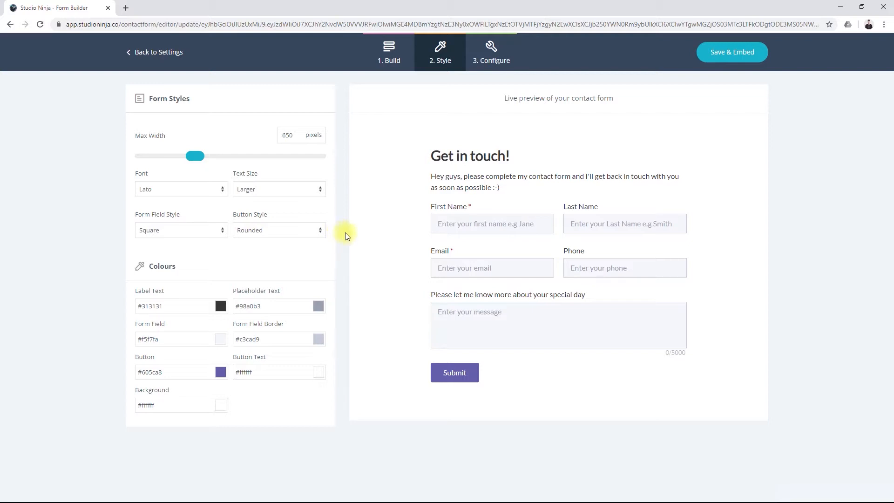
left_click(212, 190)
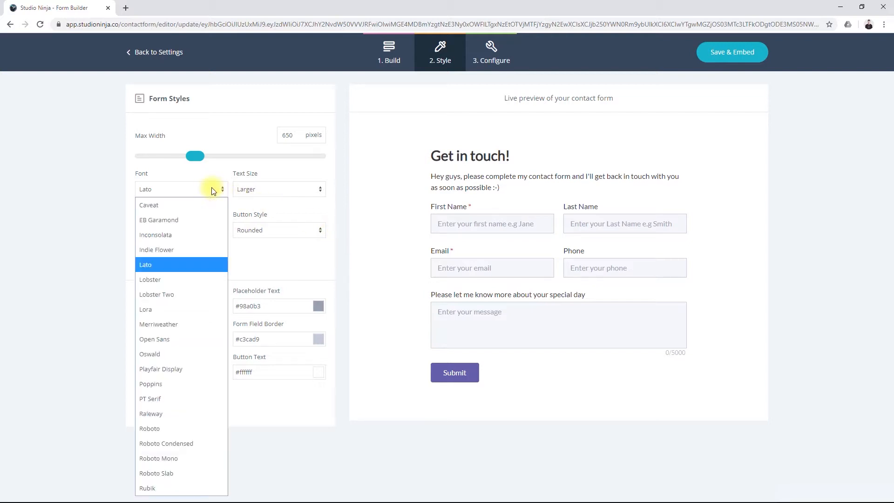
left_click(212, 190)
left_click(286, 190)
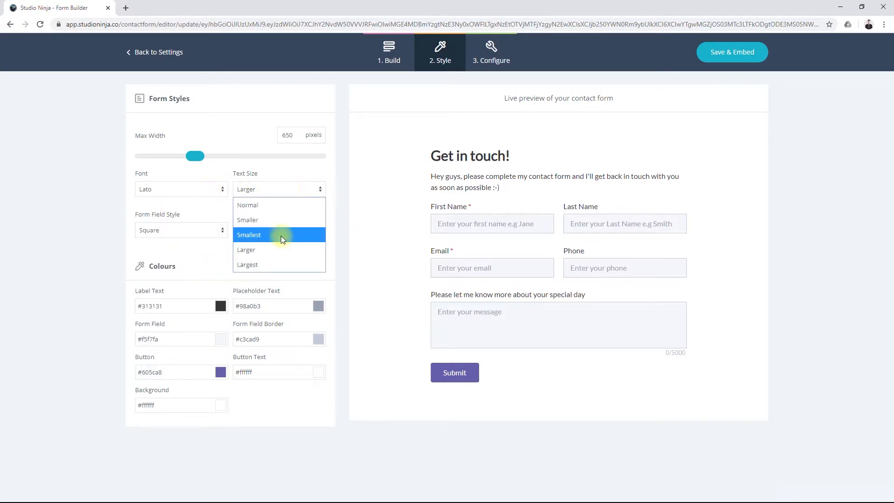
left_click(281, 235)
left_click(280, 188)
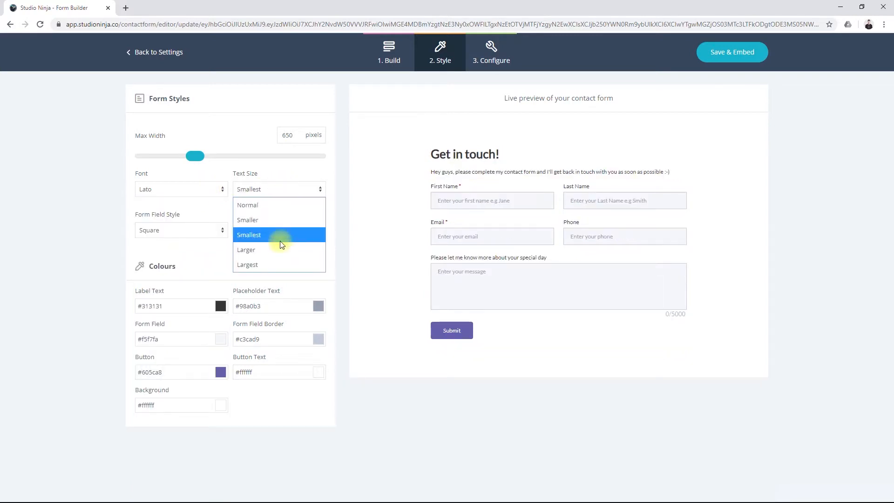
left_click(279, 205)
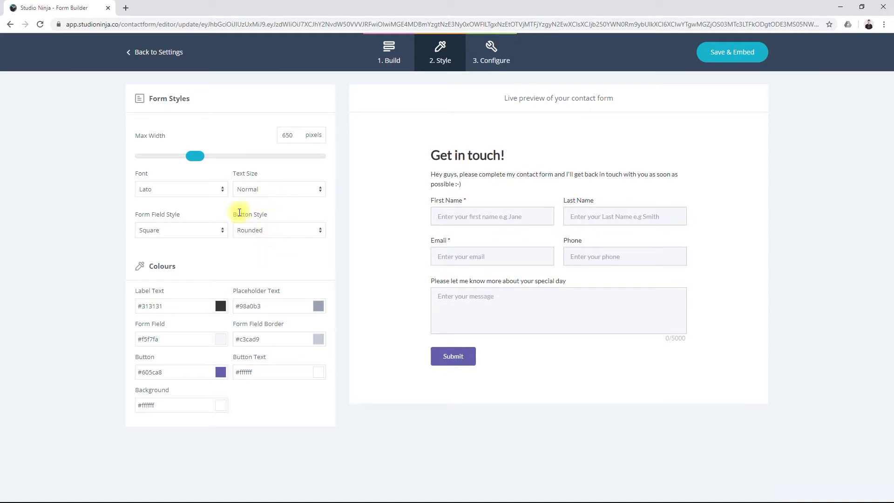
Step: Review the available form field styles and button styles
left_click(196, 231)
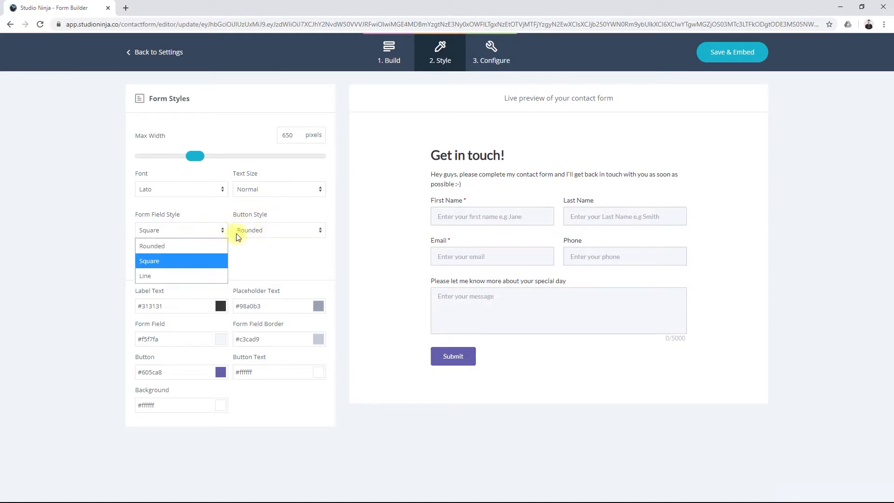
left_click(272, 235)
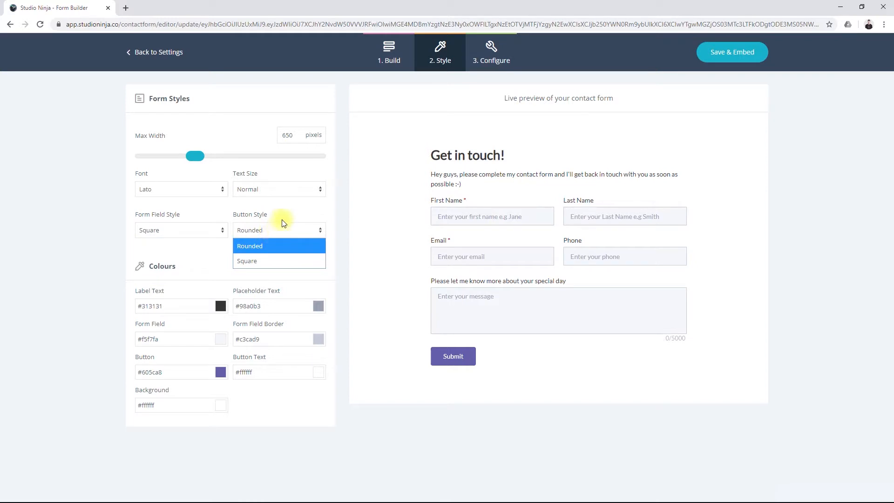
left_click(282, 224)
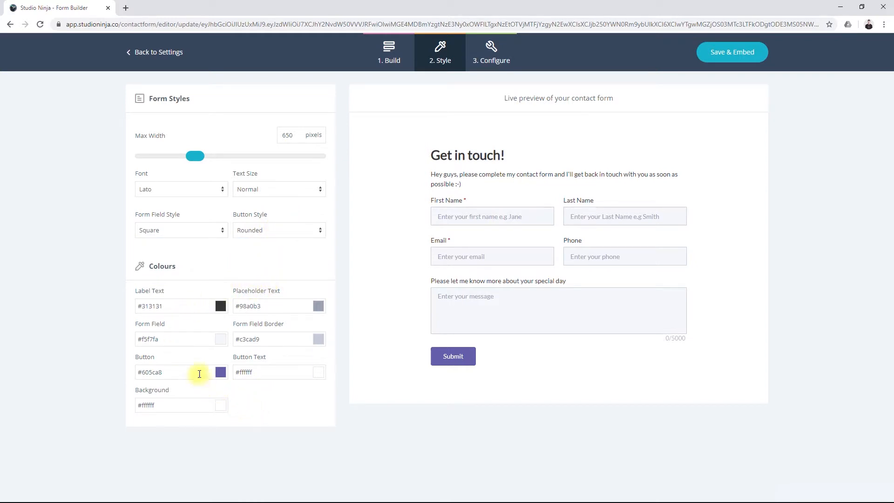
Step: Change the form's button colour to green, #60a85c
left_click(220, 372)
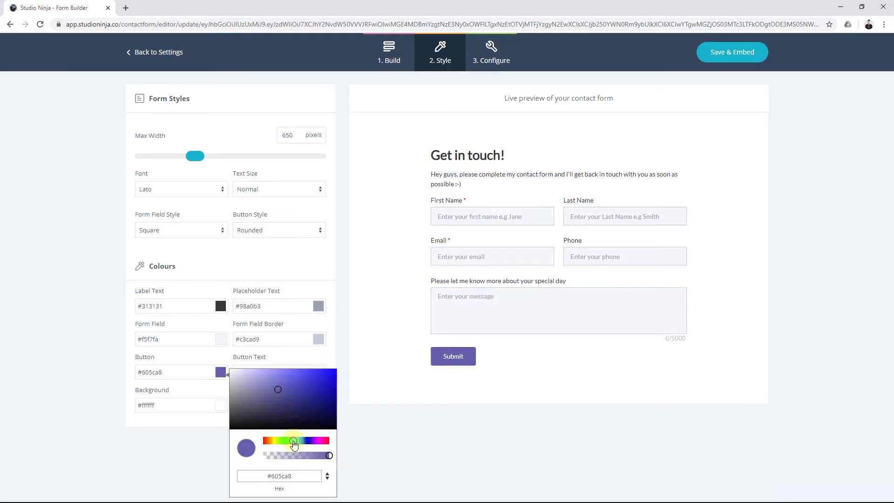
left_click_drag(293, 443, 285, 440)
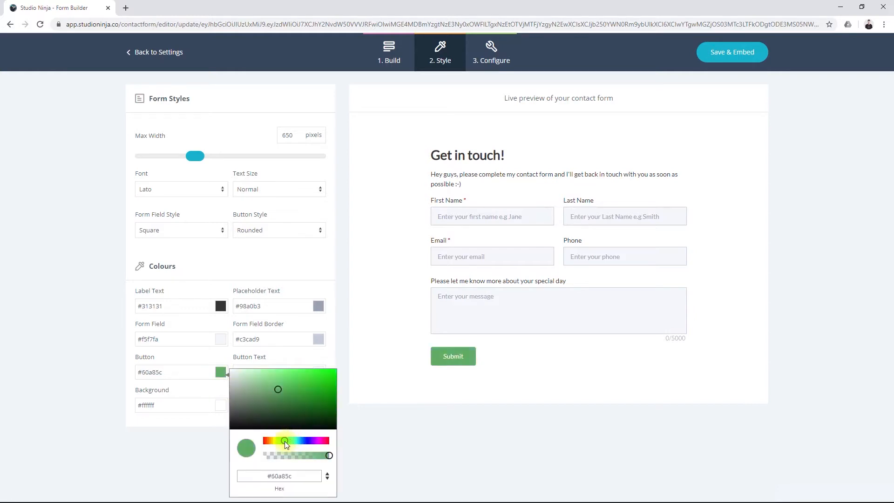
left_click(381, 435)
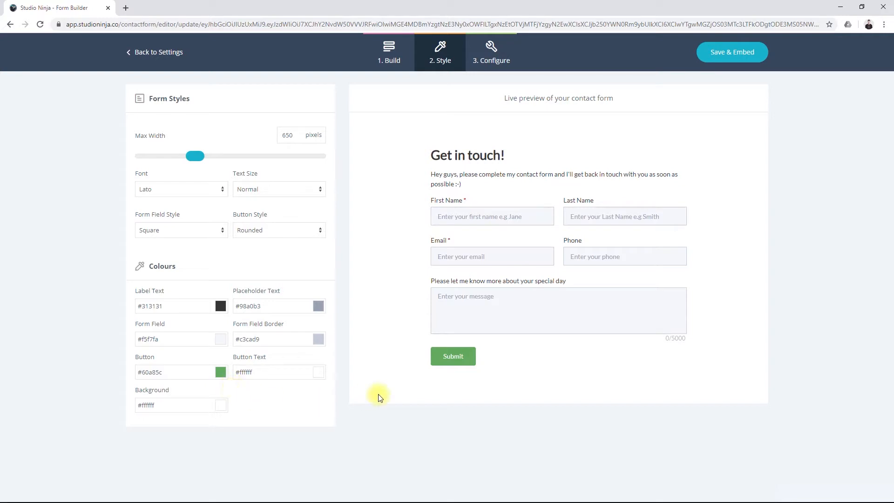
Step: Open the form's configuration settings and examine the thank-you text
left_click(492, 54)
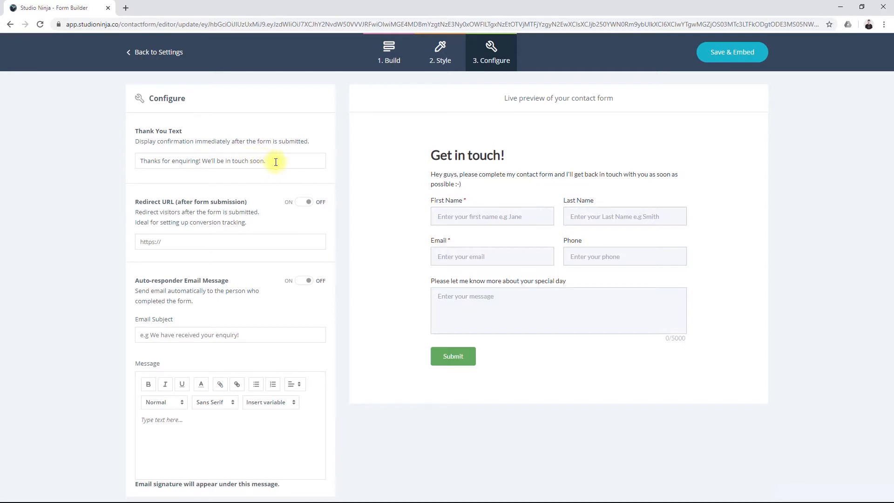
left_click_drag(278, 160, 256, 160)
left_click(257, 161)
Step: Try out the redirect URL and auto-responder email options, switching each one on and back off
left_click(303, 202)
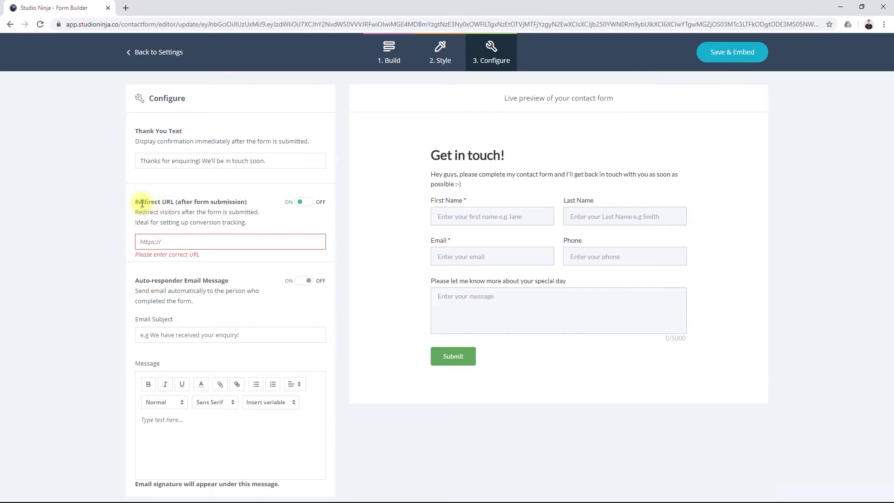
left_click(305, 204)
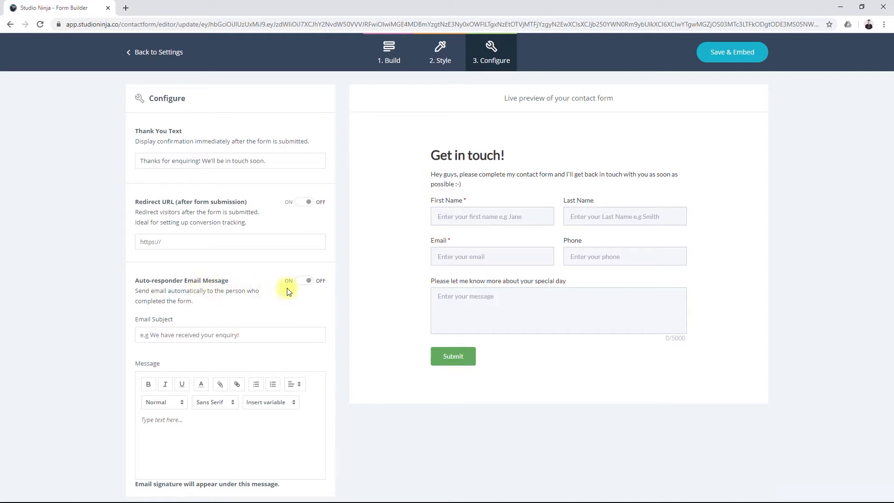
left_click(304, 280)
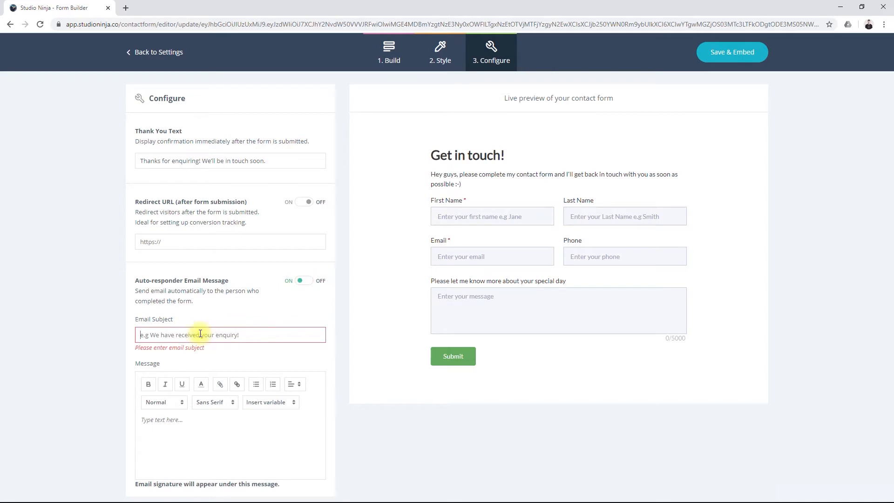
left_click(193, 436)
left_click(303, 282)
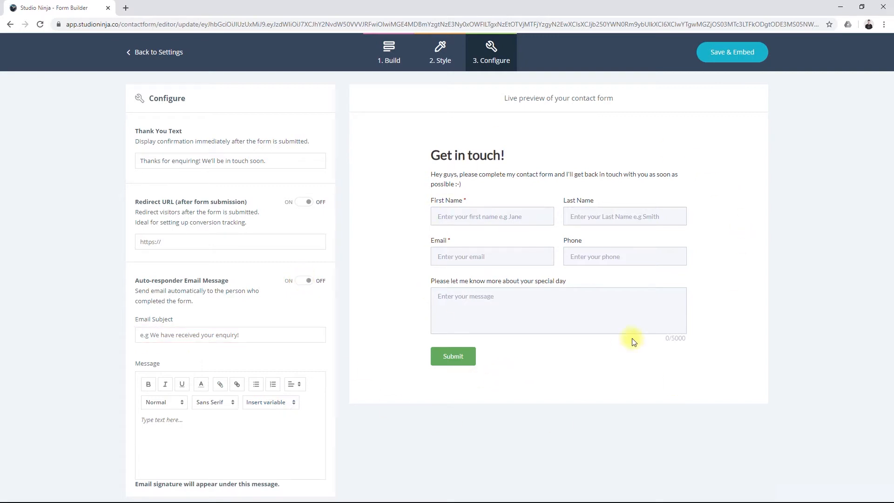
Step: Save the contact form and copy its embed code to the clipboard
left_click(732, 52)
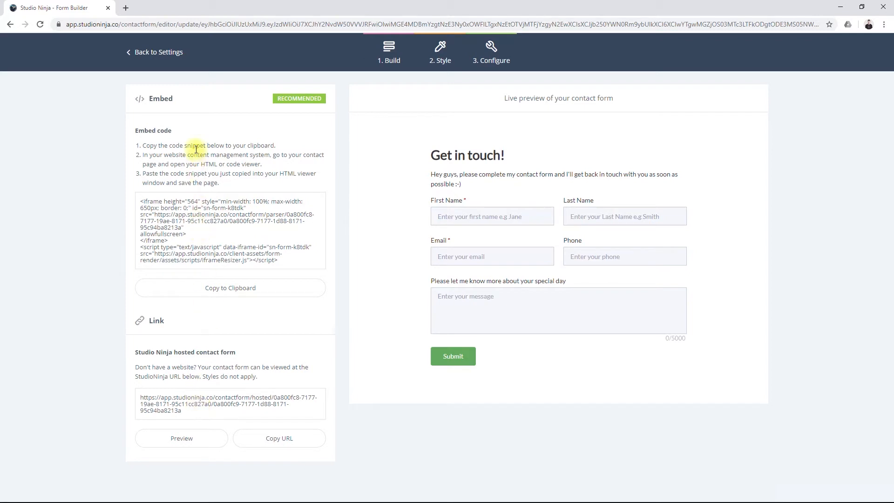
left_click(226, 290)
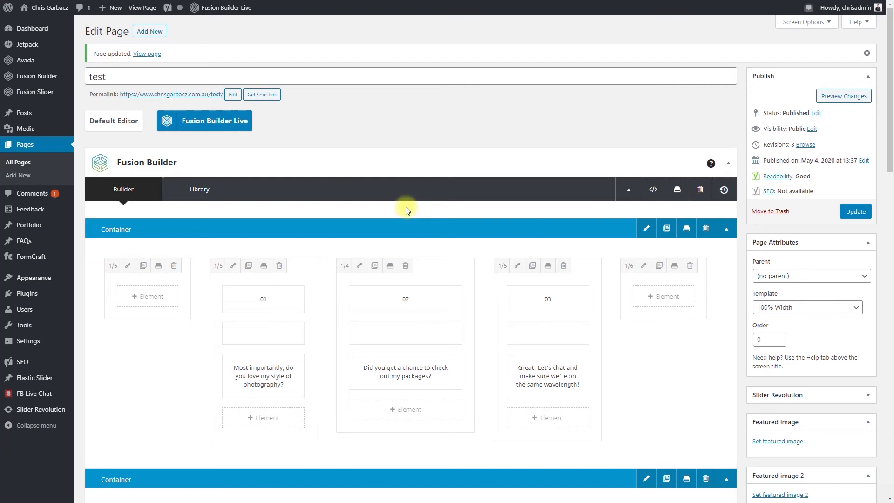
Step: Look over the test page's containers in the WordPress page editor and its layout on the live site
scroll(404, 209, "down", 1)
scroll(401, 207, "down", 3)
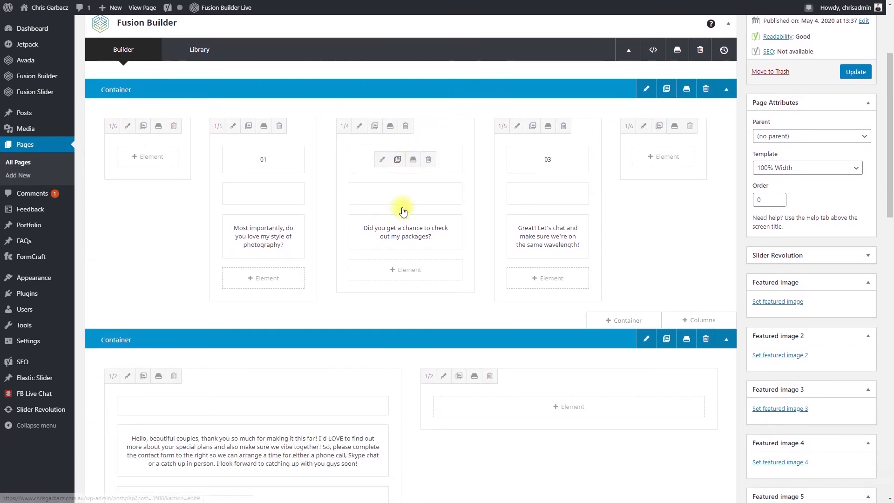
scroll(594, 202, "down", 3)
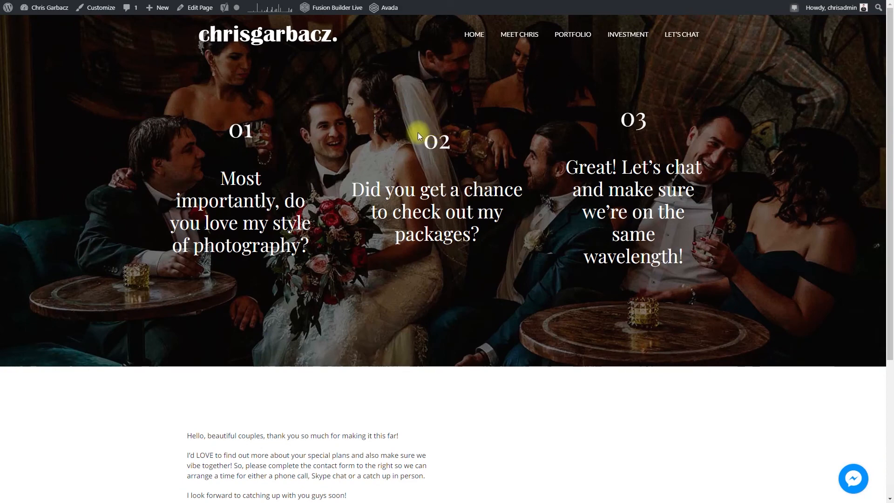
scroll(533, 133, "down", 4)
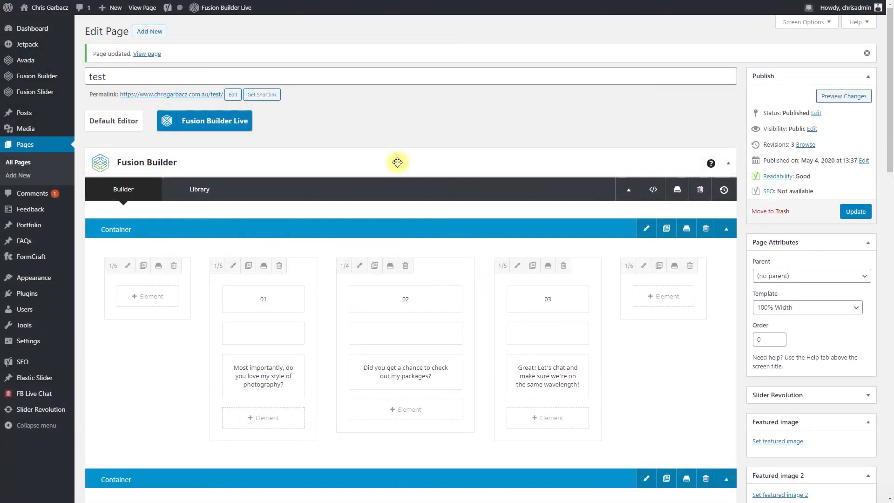
Step: Add a Code Block element to the empty half-width column in the second container, containing the copied form embed code, and save it
scroll(397, 162, "down", 2)
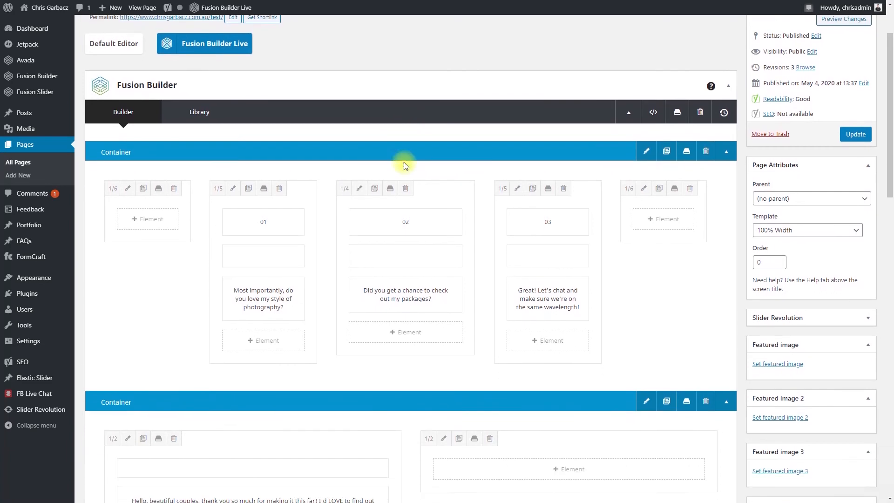
scroll(403, 165, "down", 5)
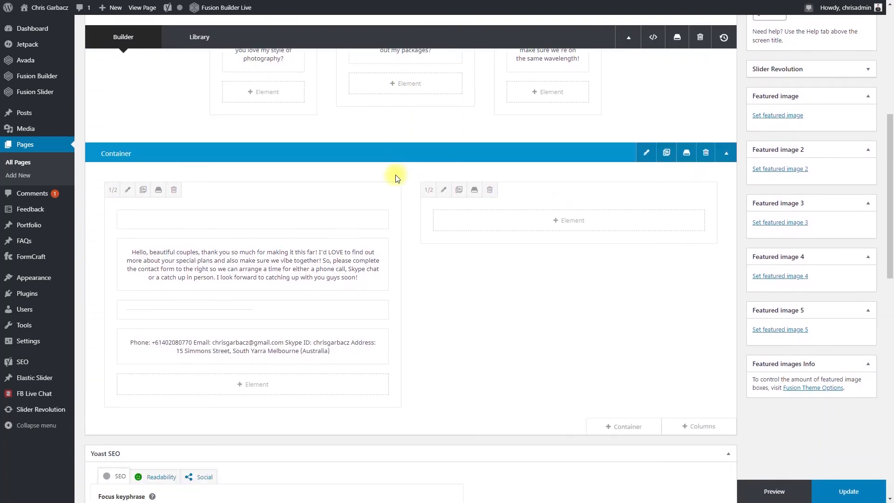
left_click(569, 227)
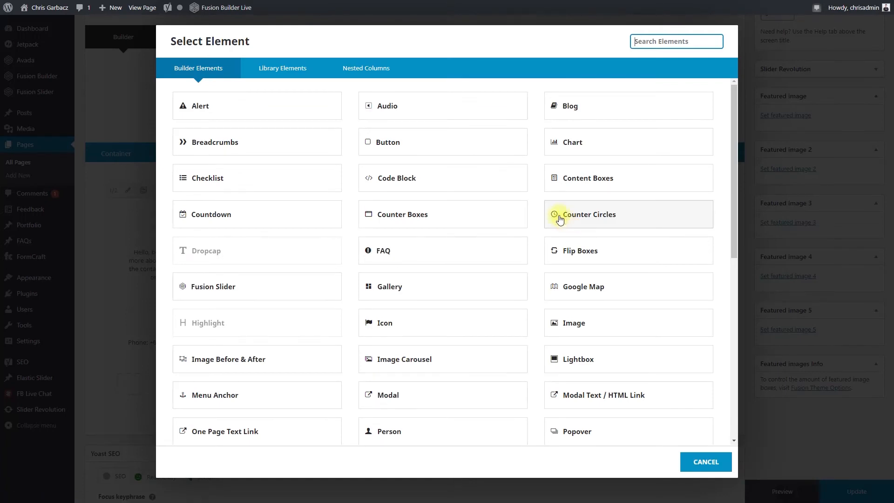
left_click(421, 179)
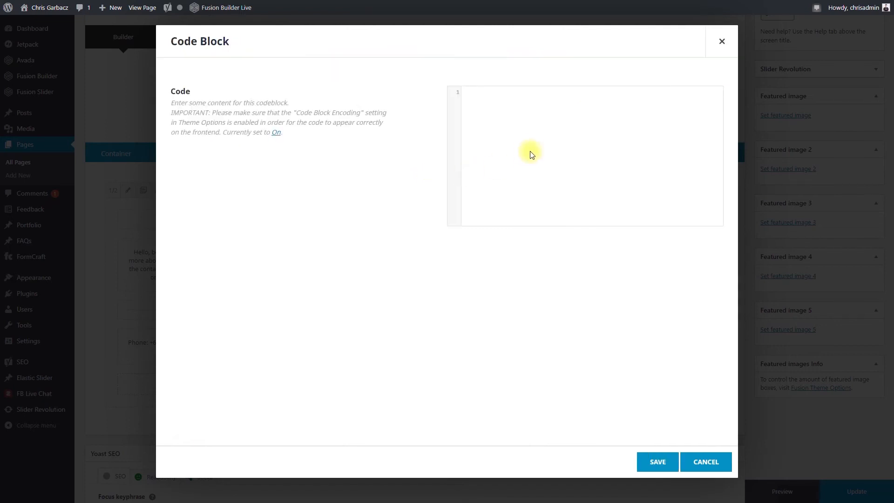
key("ctrl+v")
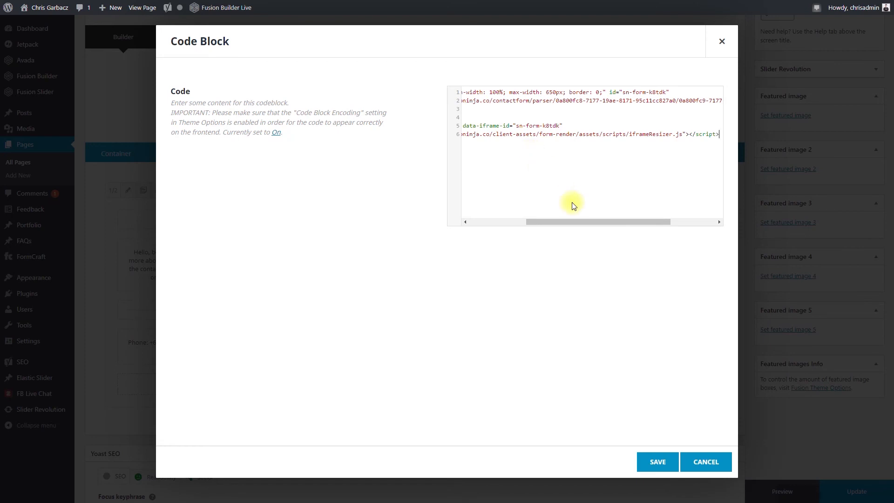
left_click(654, 461)
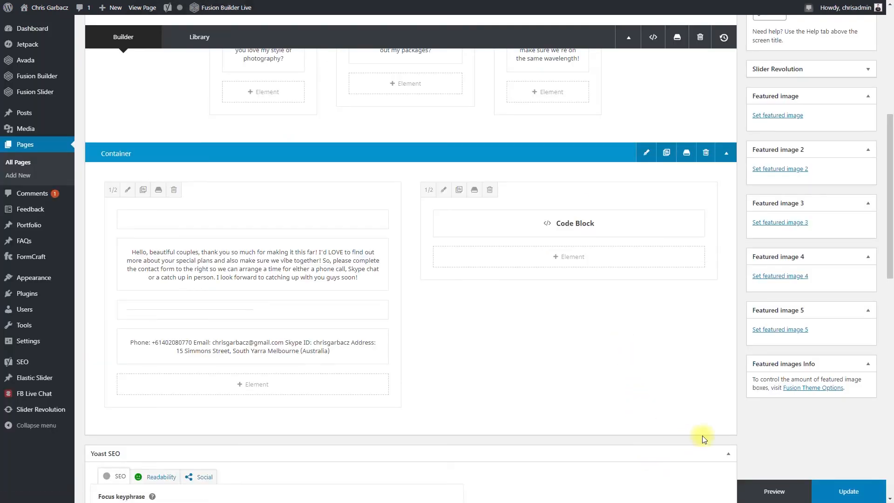
Step: Update the test page and check the embedded contact form on the live site
left_click(822, 486)
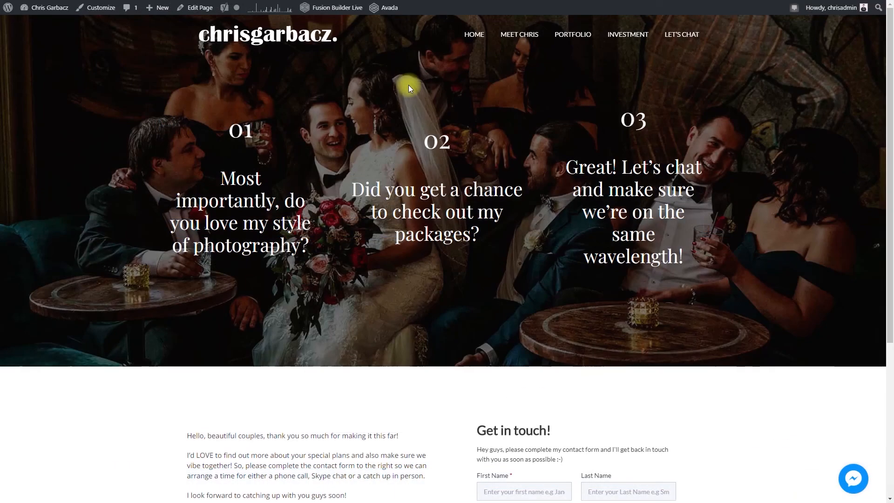
scroll(409, 89, "down", 3)
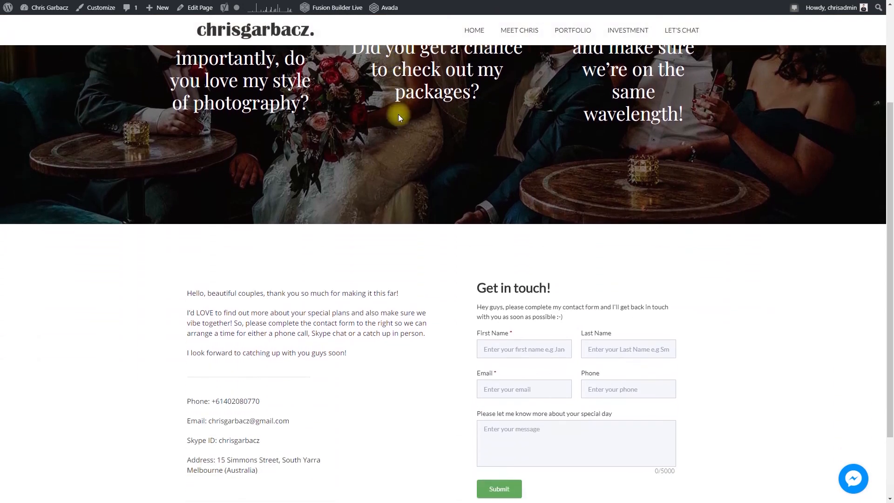
scroll(397, 116, "down", 2)
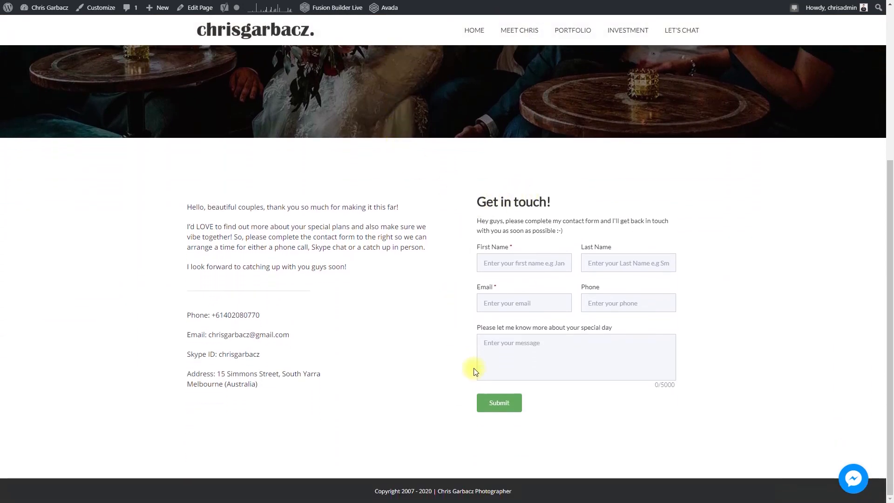